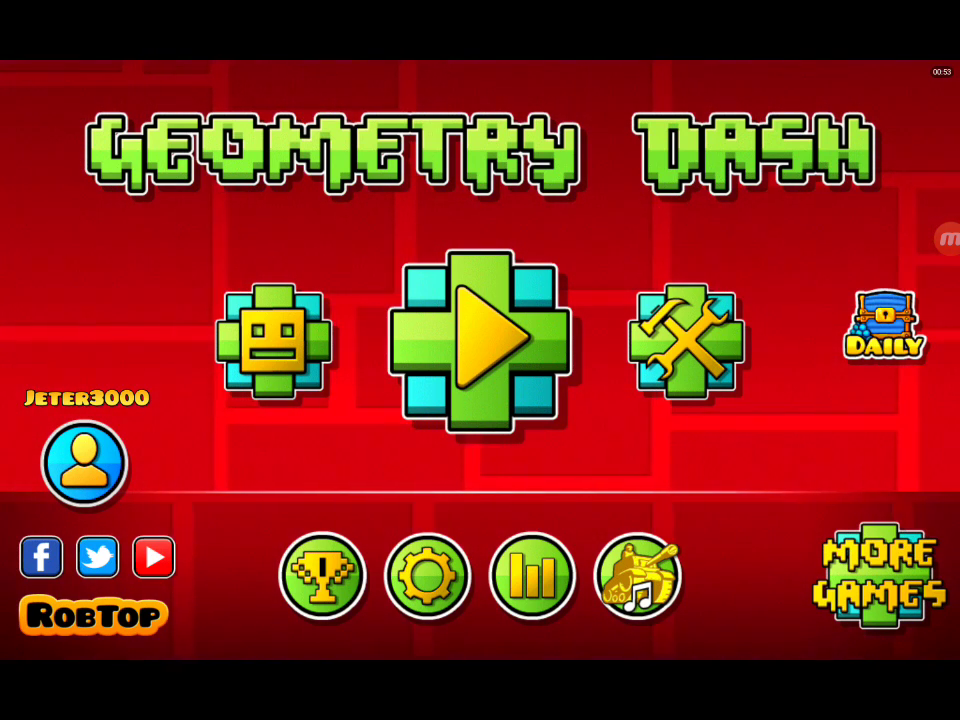
- Review the player statistics, then preview the chosen cube and ship icons in the icon kit
click(532, 575)
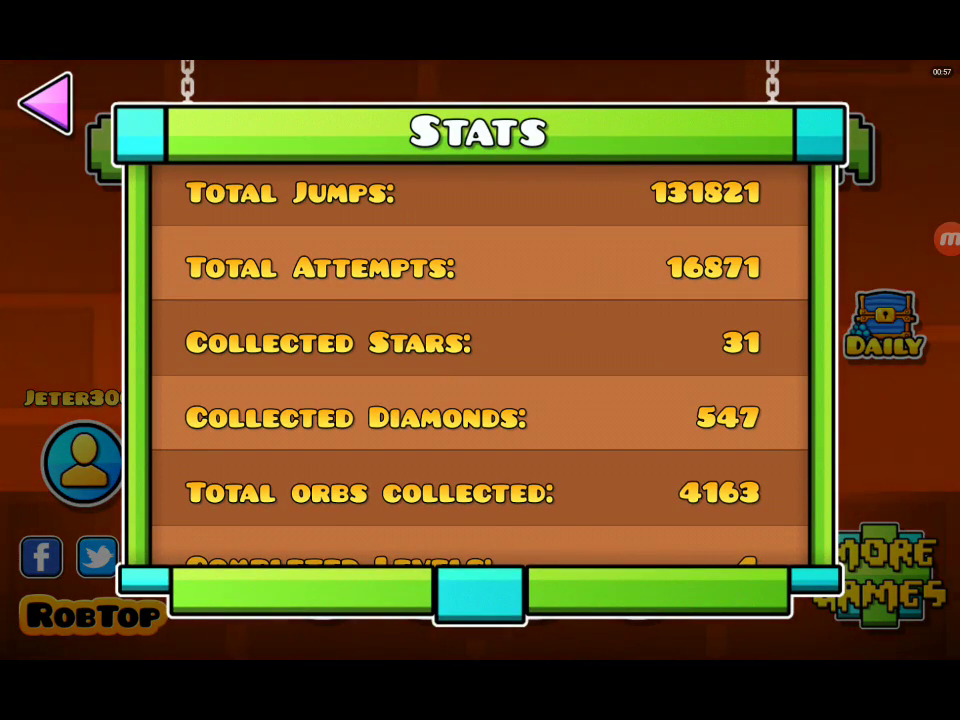
scroll(480, 370, down, 5)
scroll(480, 370, down, 5)
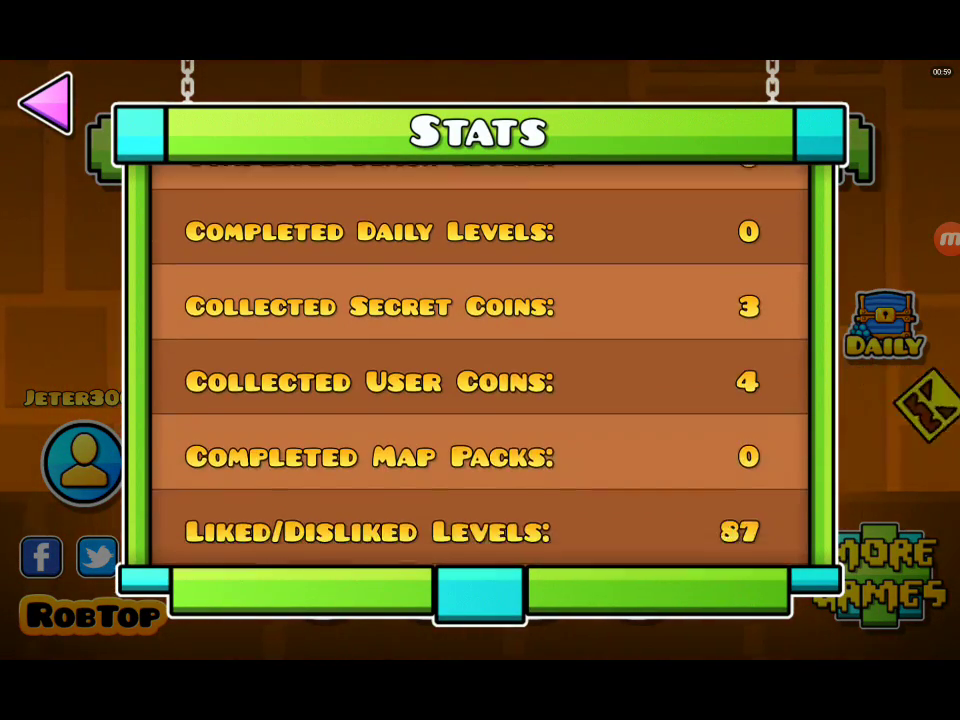
scroll(480, 370, down, 2)
scroll(480, 370, down, 2)
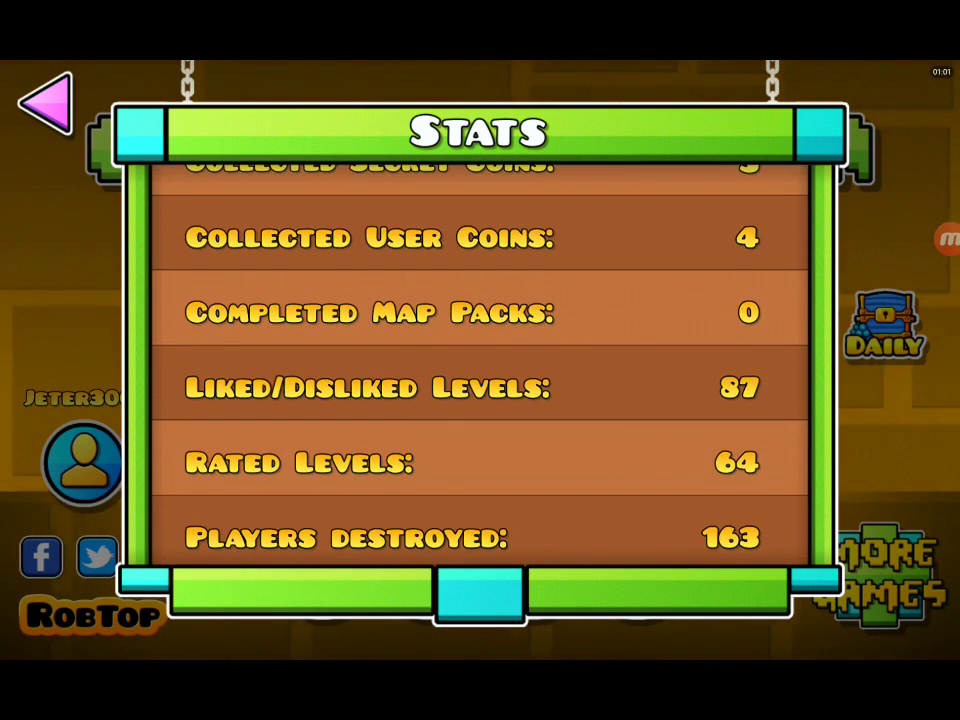
scroll(480, 370, down, 2)
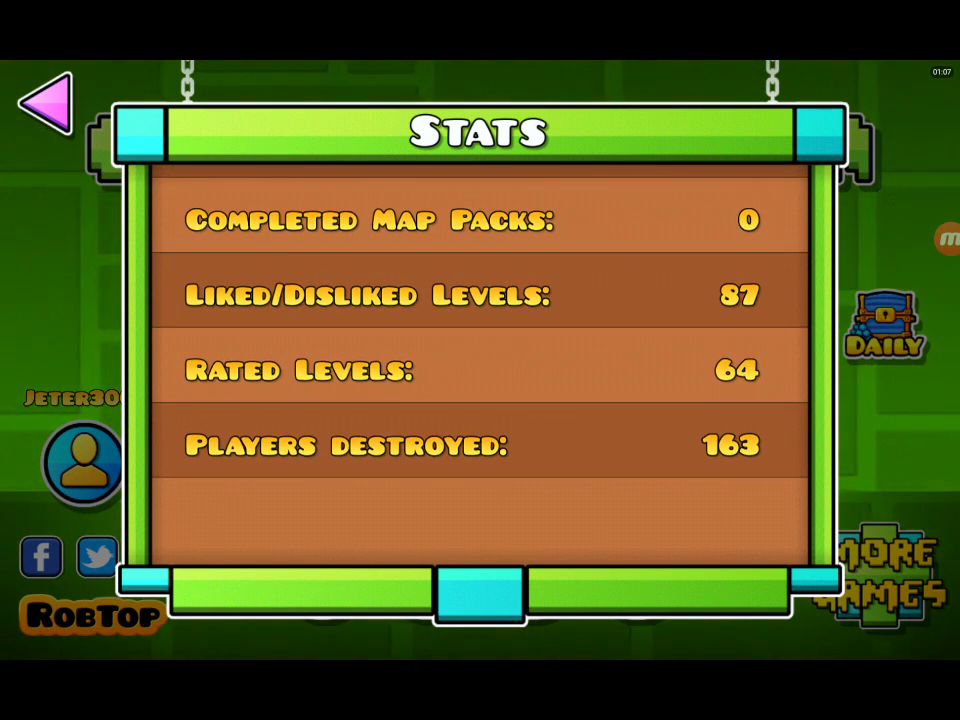
scroll(480, 370, up, 3)
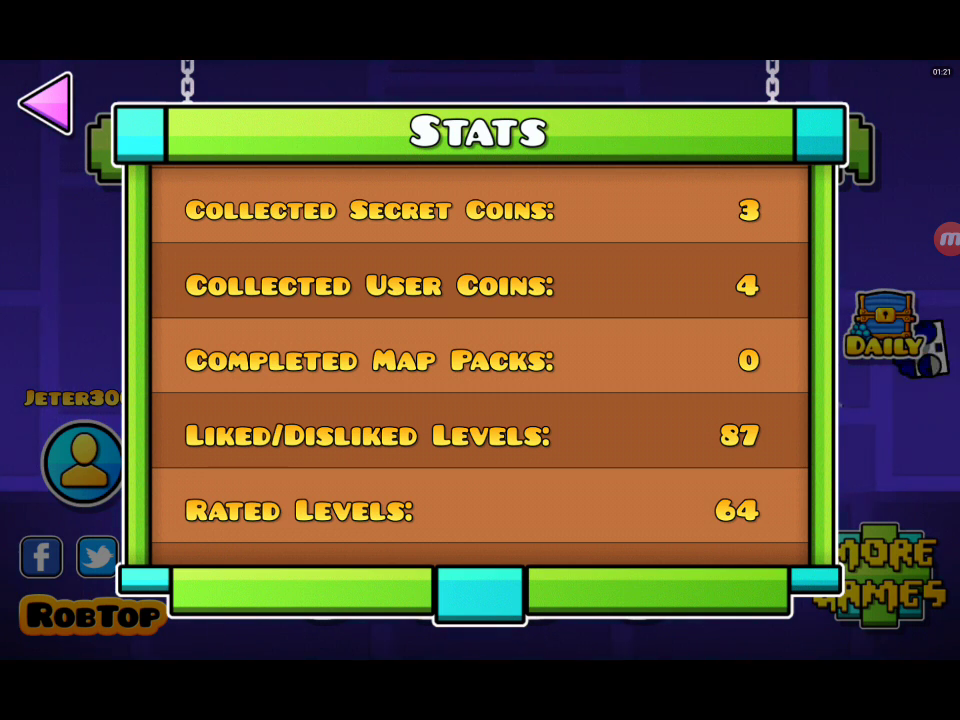
scroll(480, 365, up, 3)
scroll(480, 365, up, 2)
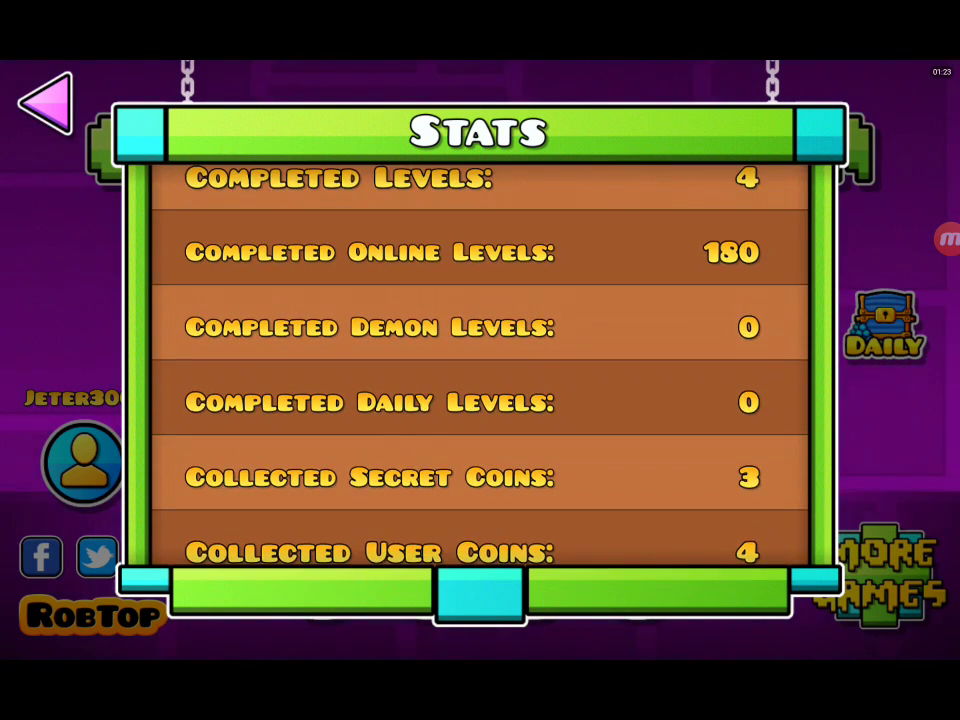
scroll(480, 365, up, 1)
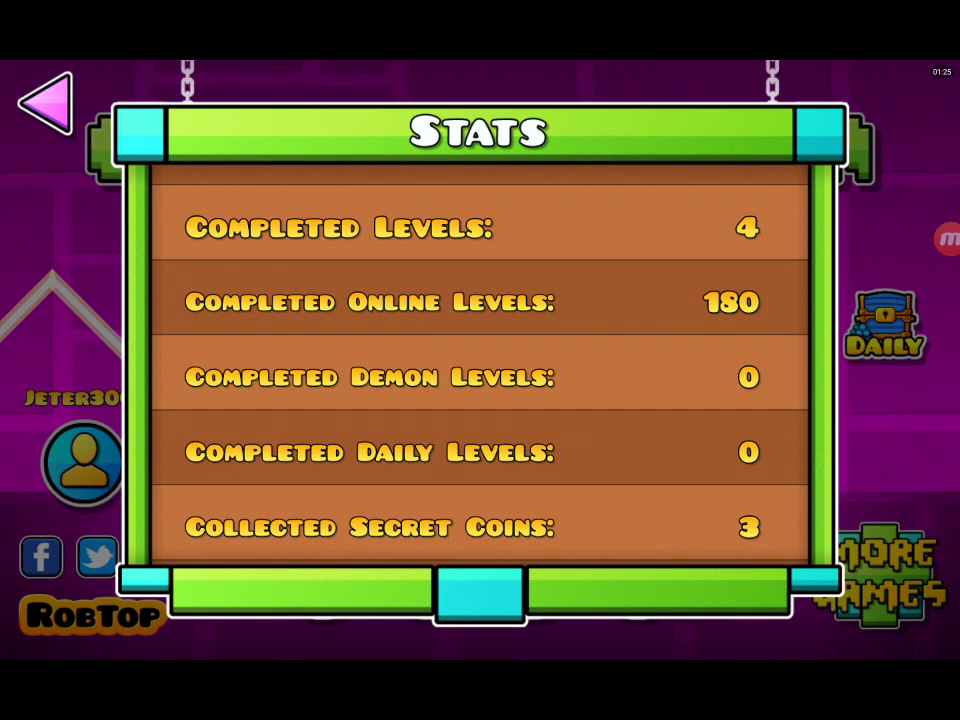
scroll(480, 365, up, 2)
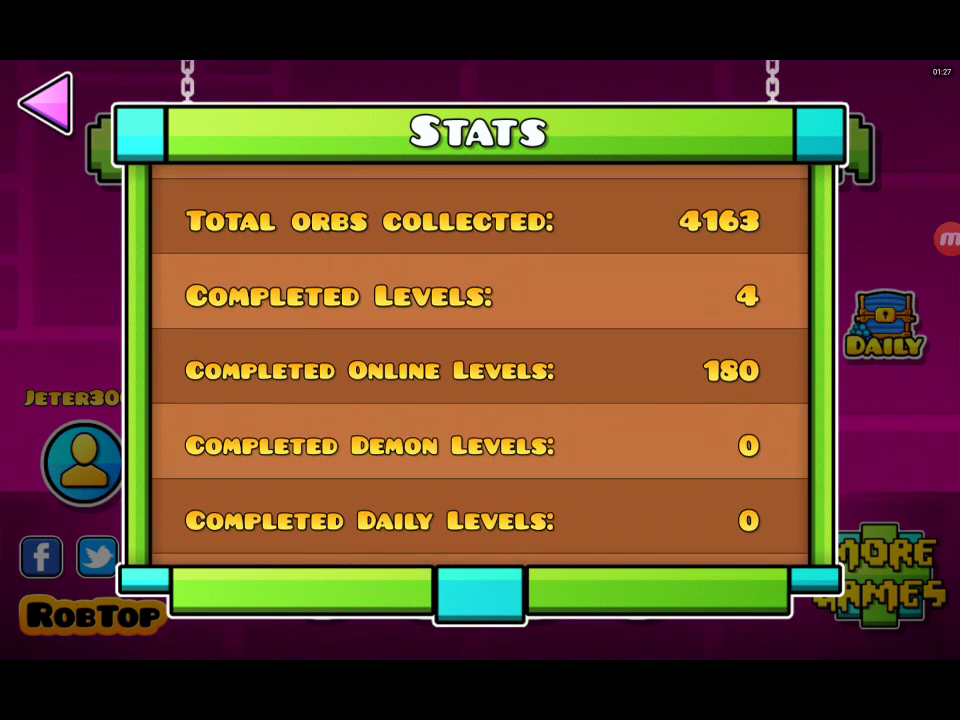
scroll(480, 365, up, 1)
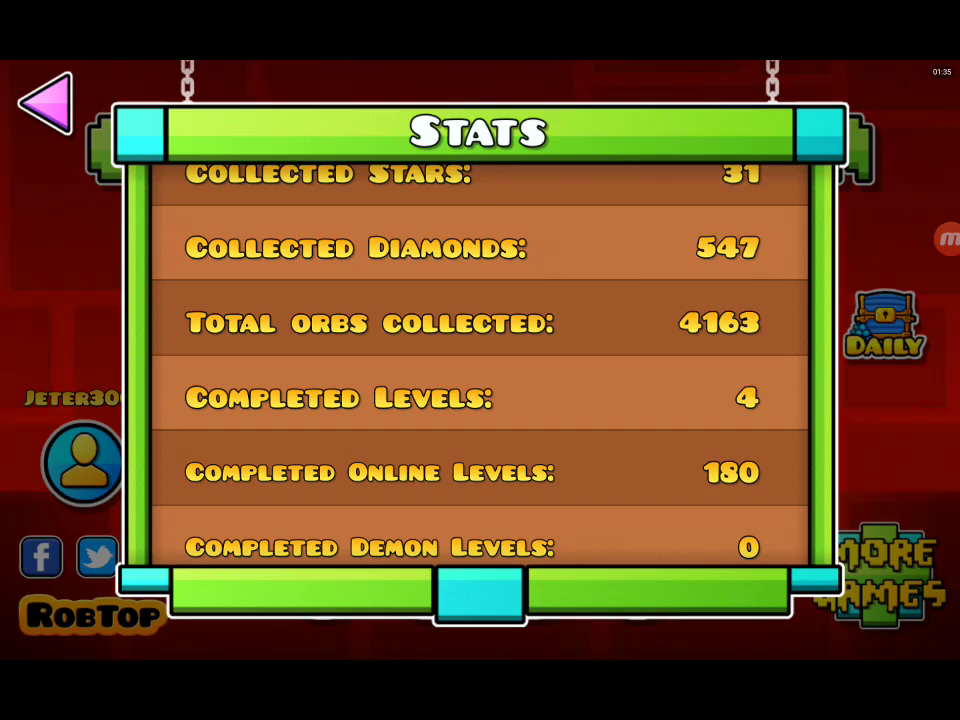
click(45, 103)
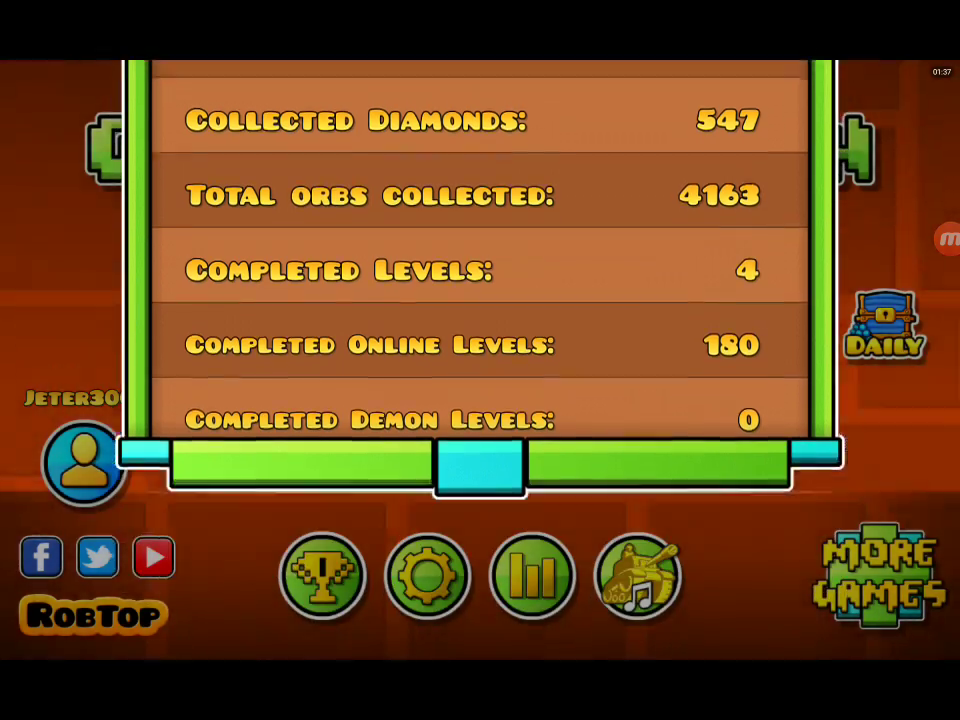
click(273, 340)
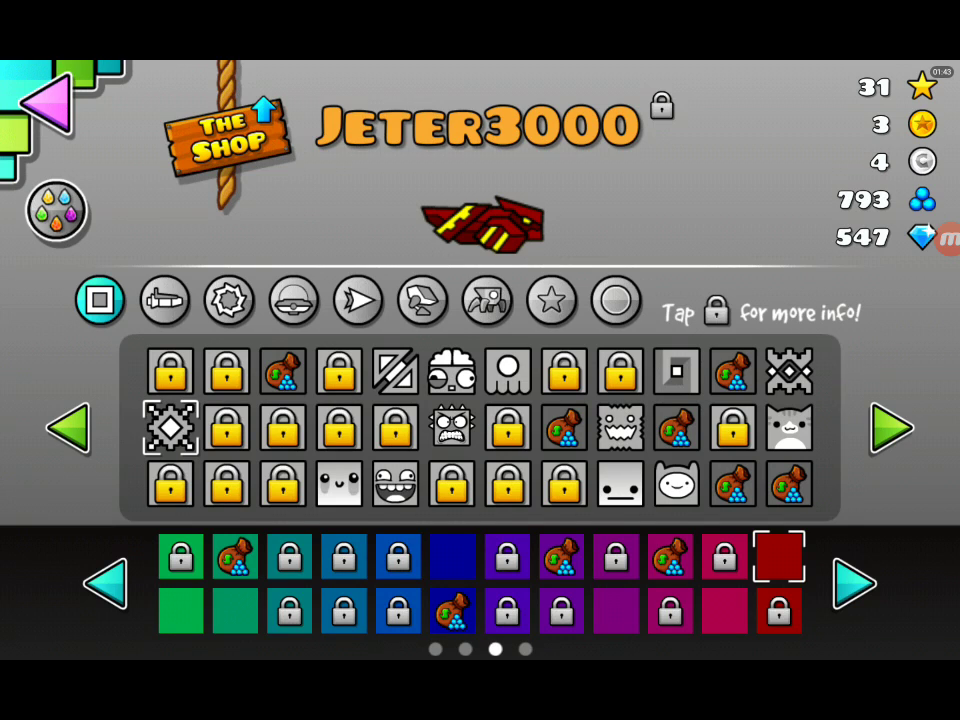
click(170, 427)
click(164, 299)
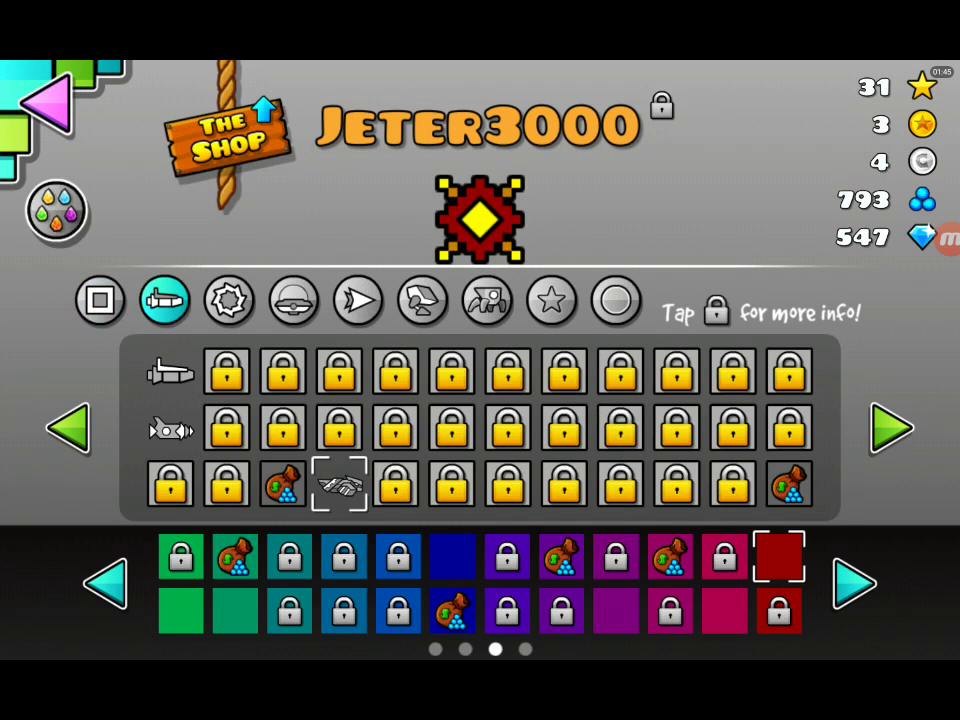
click(339, 484)
- Preview the chosen ball, UFO, wave, robot and spider icons
click(229, 299)
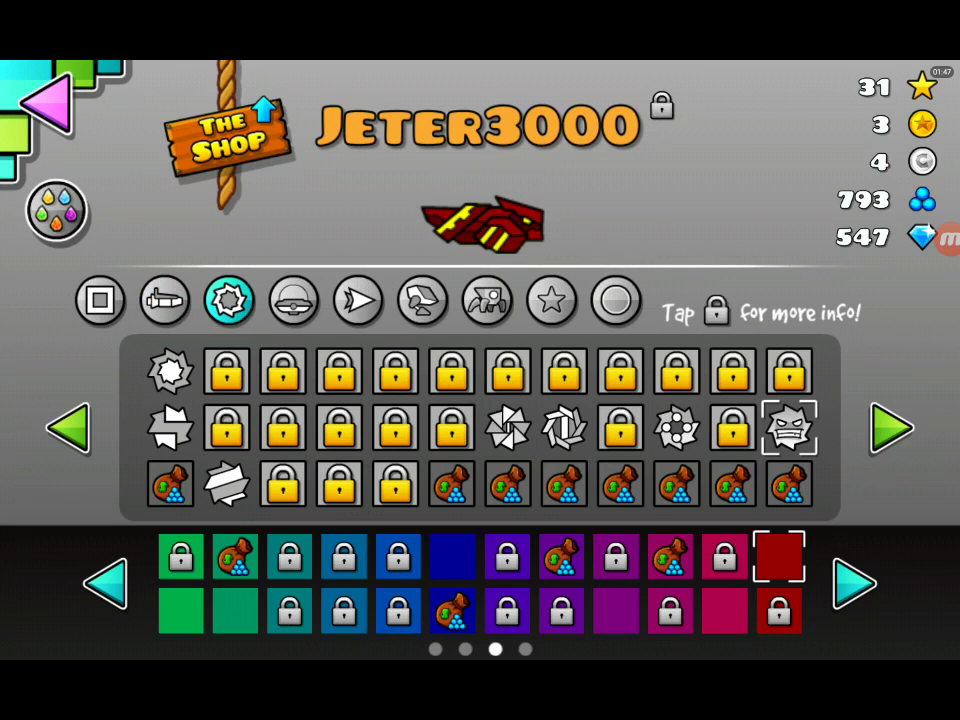
click(789, 428)
click(294, 299)
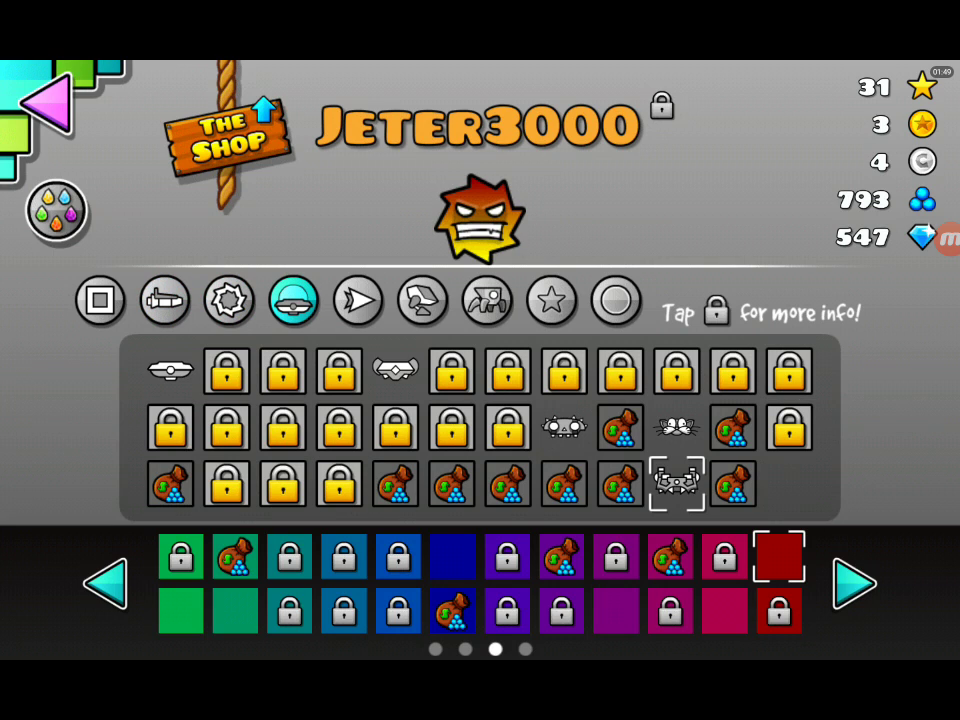
click(677, 484)
click(358, 299)
click(564, 428)
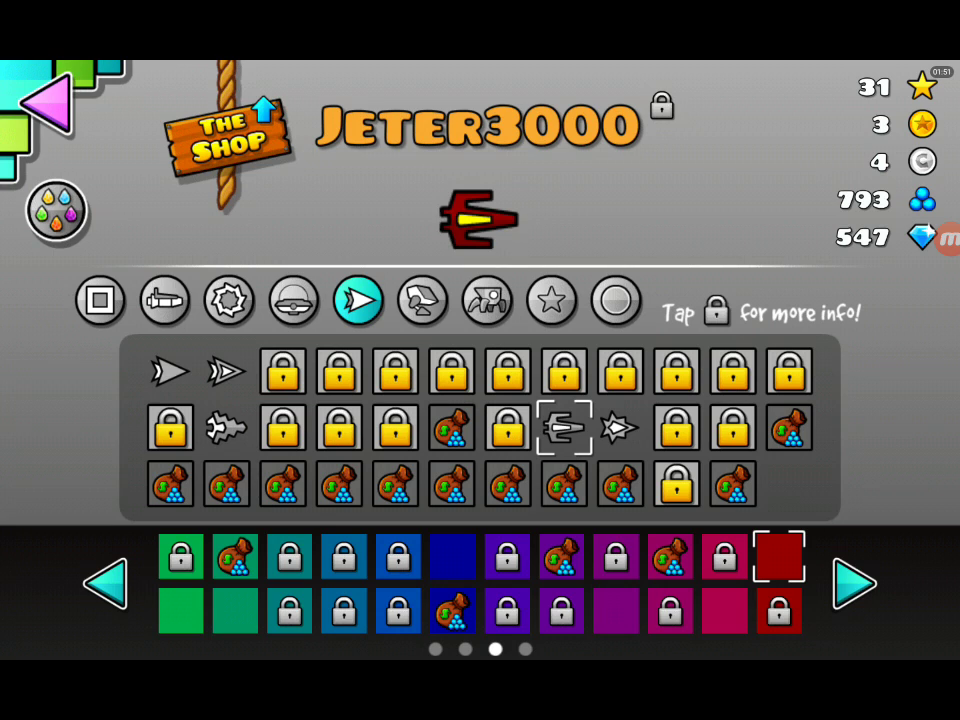
click(422, 299)
click(564, 428)
click(486, 299)
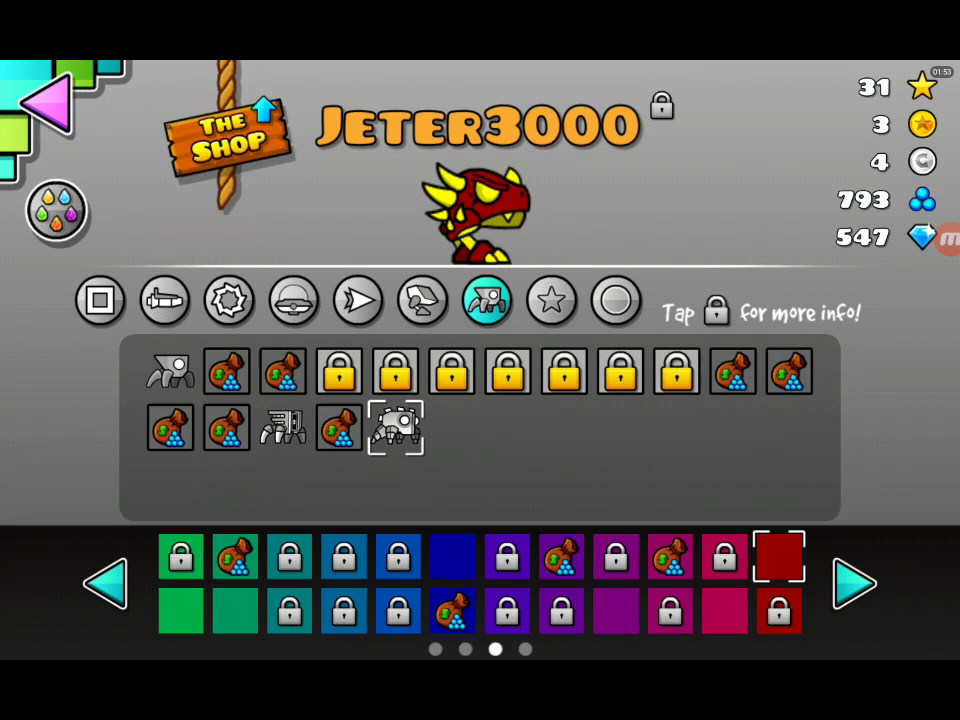
click(396, 428)
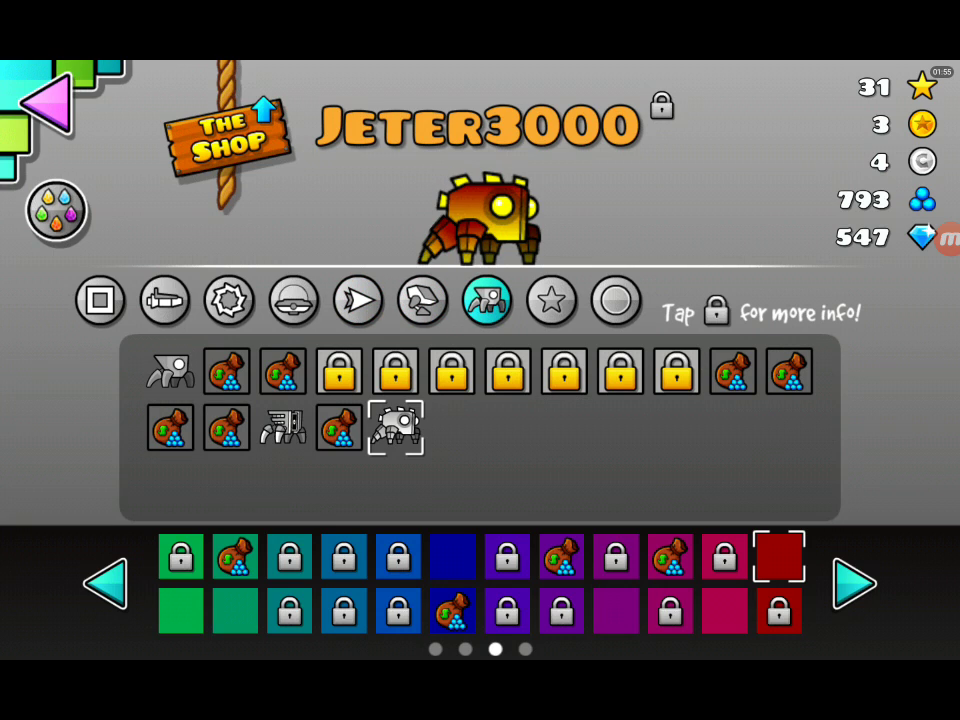
- Check the unlock requirements of several locked trails
click(551, 299)
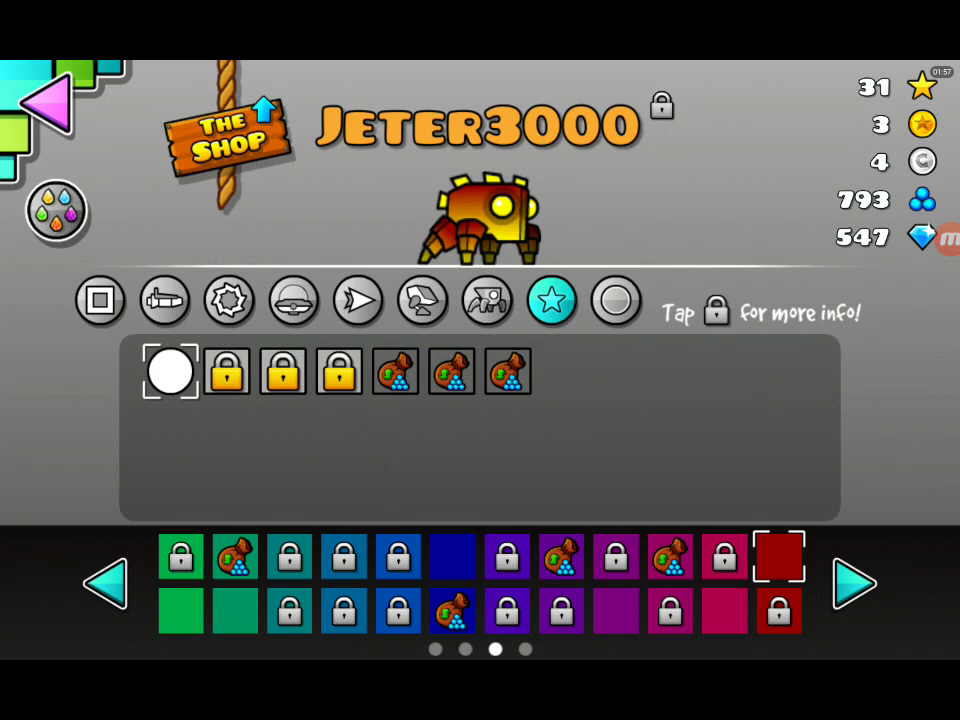
click(395, 371)
click(479, 435)
click(395, 371)
click(479, 435)
click(450, 371)
click(479, 435)
- Check further locked trail requirements, such as map packs and 2000 levels, then return to the menu
click(225, 371)
click(479, 435)
click(281, 371)
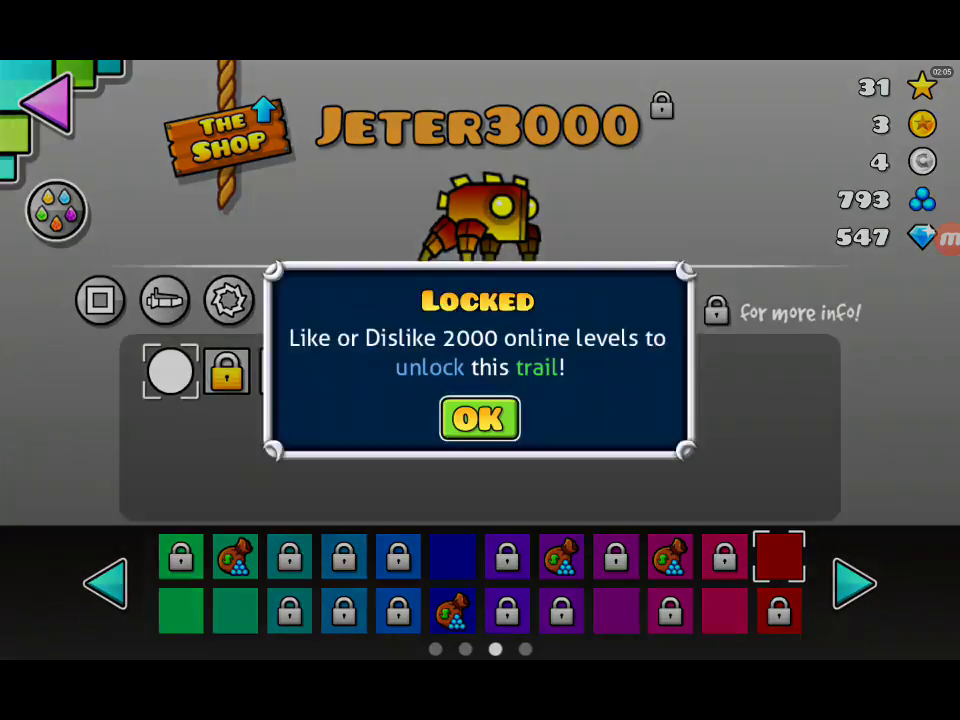
click(479, 435)
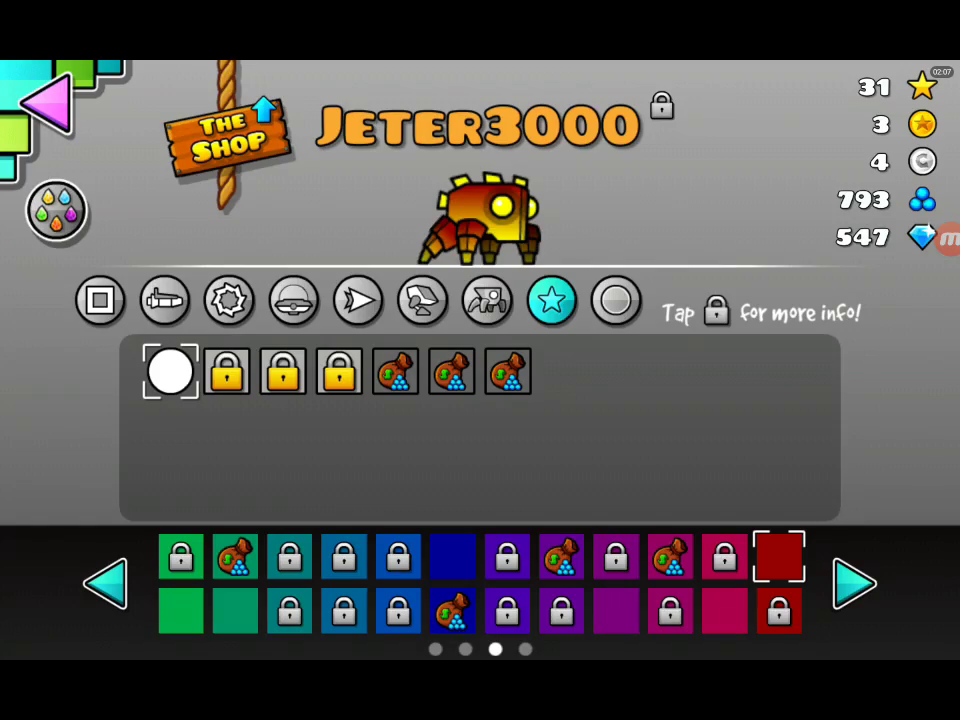
click(504, 371)
click(479, 435)
click(45, 100)
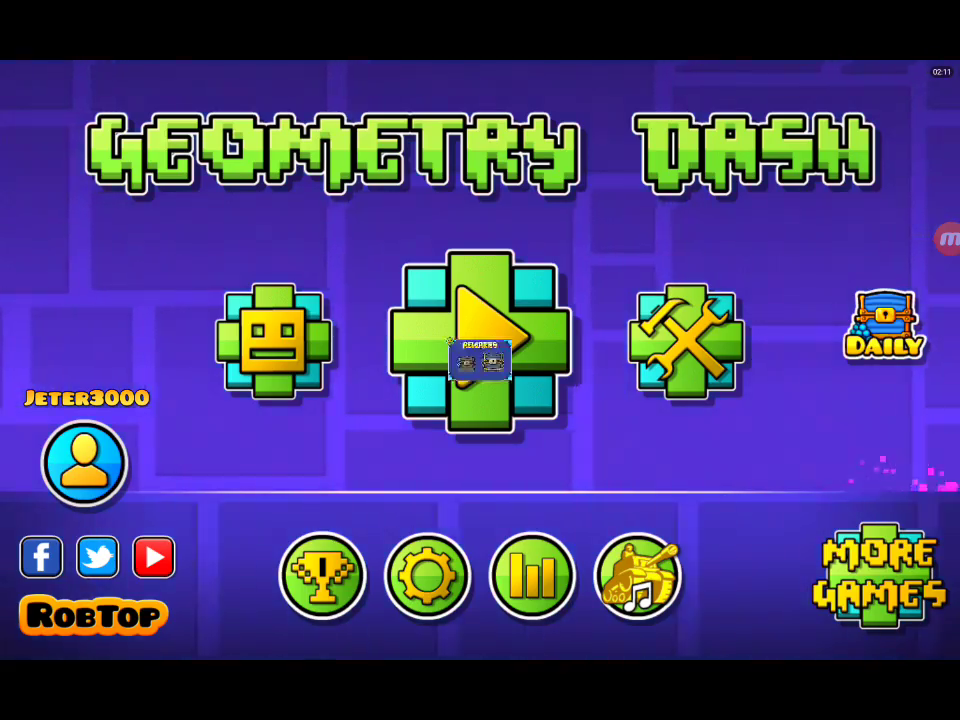
- Collect the daily chest's 20 orbs and diamond, then go to the online level search screen
click(884, 323)
click(347, 393)
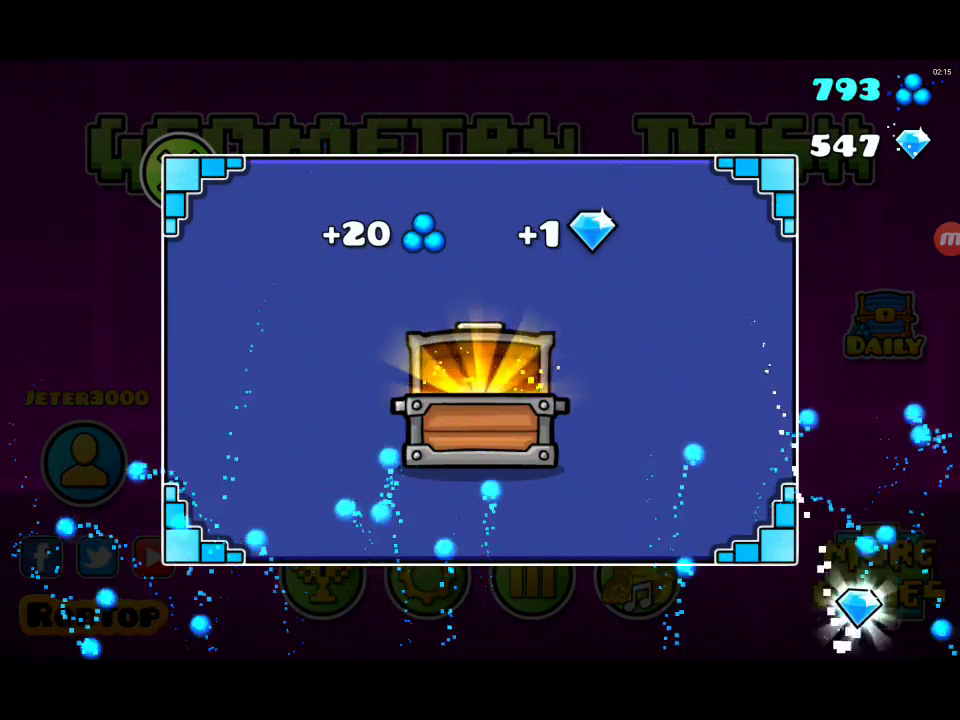
click(480, 561)
click(180, 173)
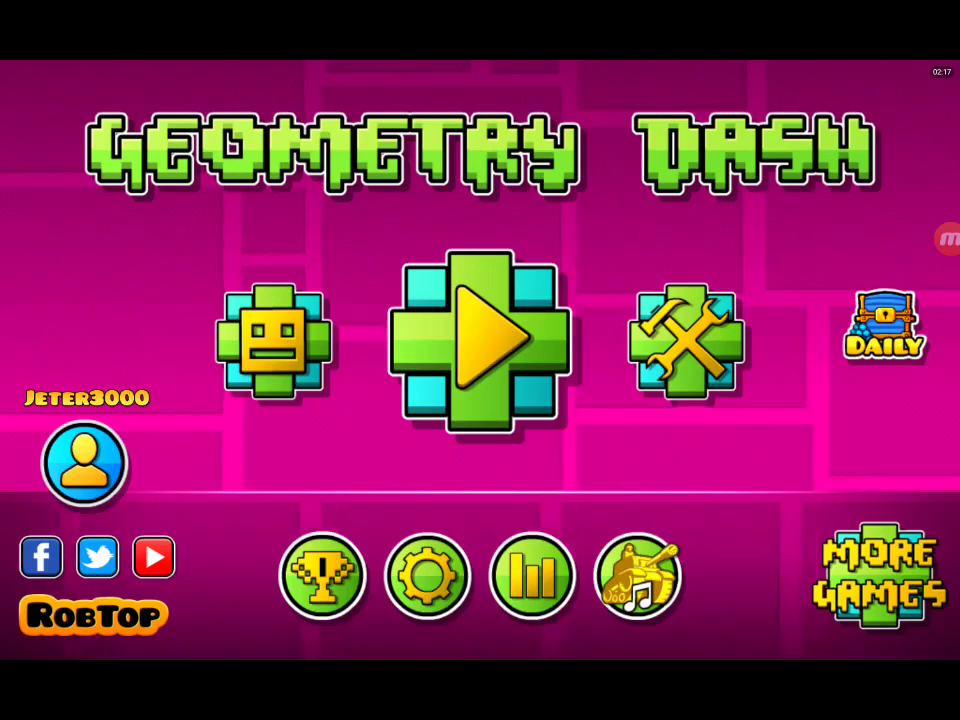
click(686, 339)
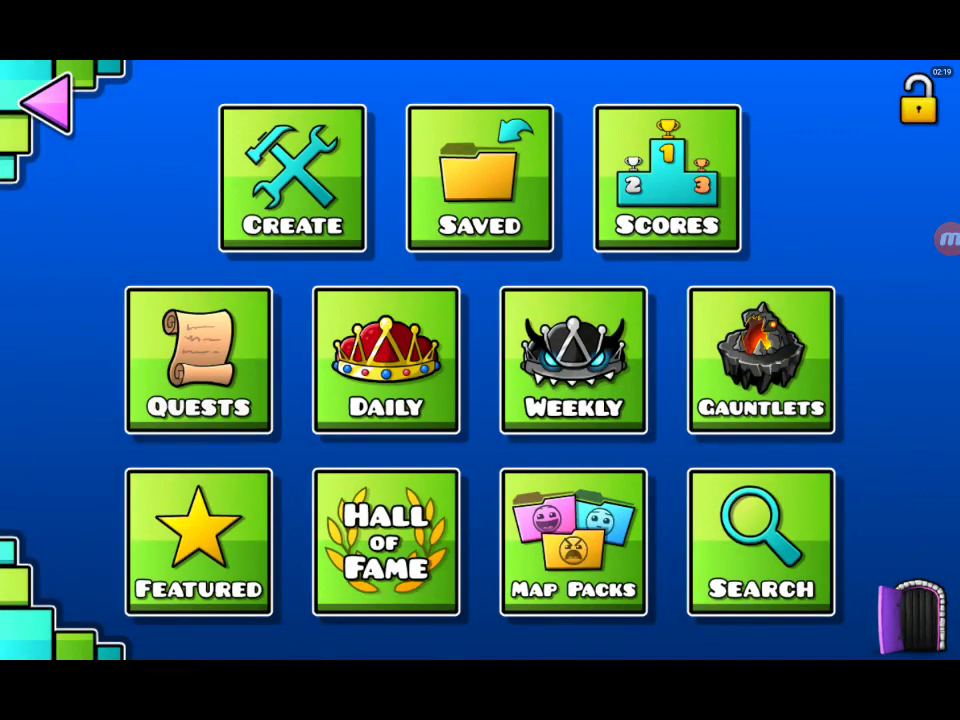
click(761, 541)
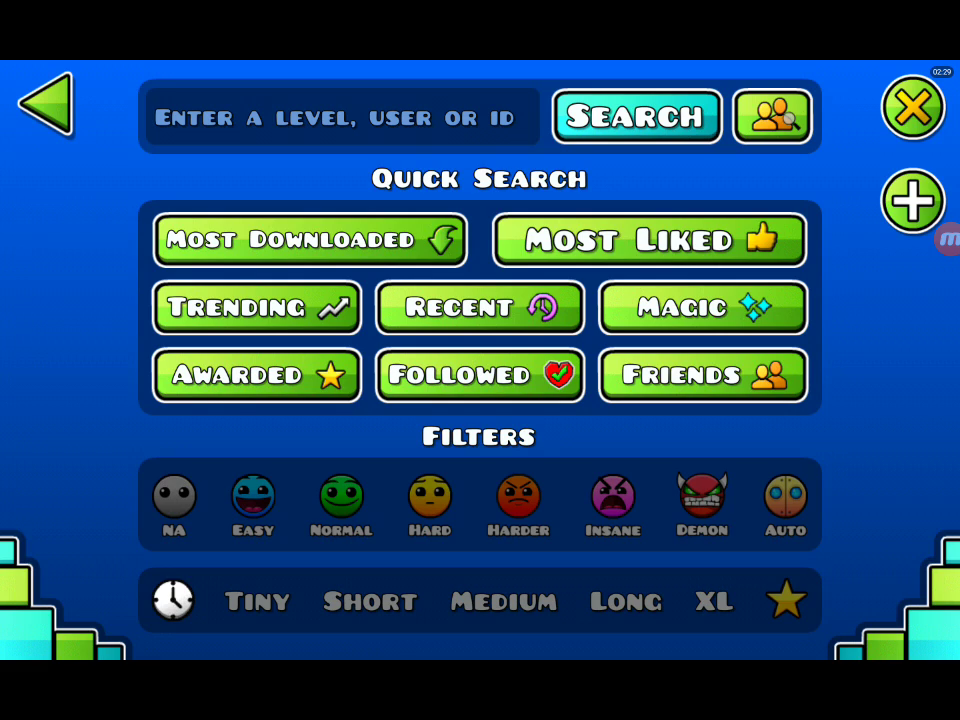
- From the Most Liked list, glance at The Nightmare, then open Dark Paradise by Roli GD
click(650, 240)
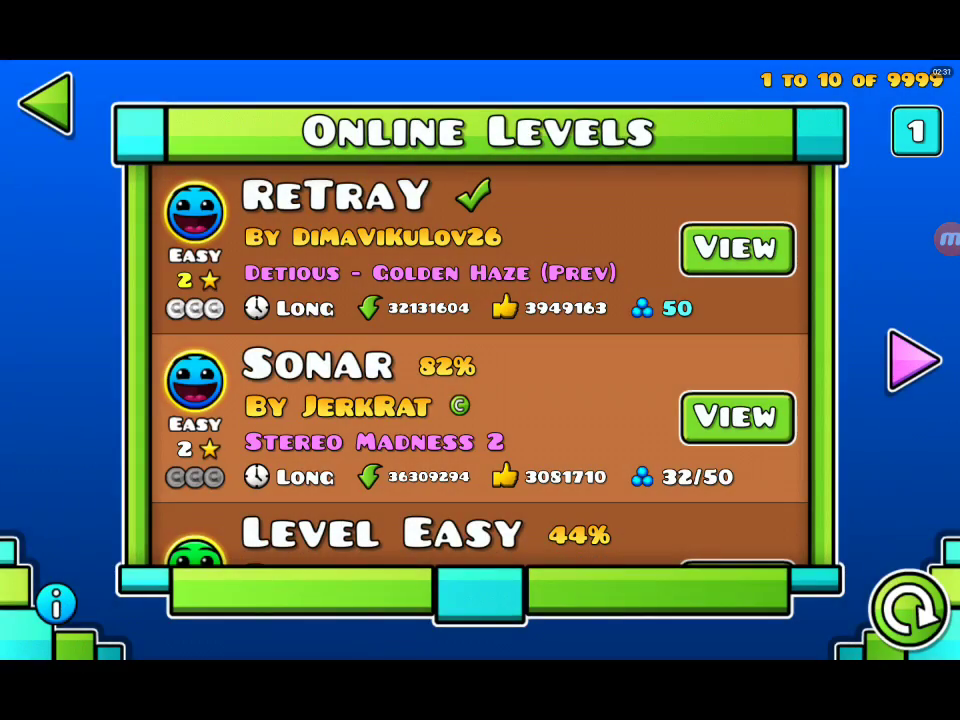
drag(480, 420, 480, 360)
drag(480, 460, 480, 190)
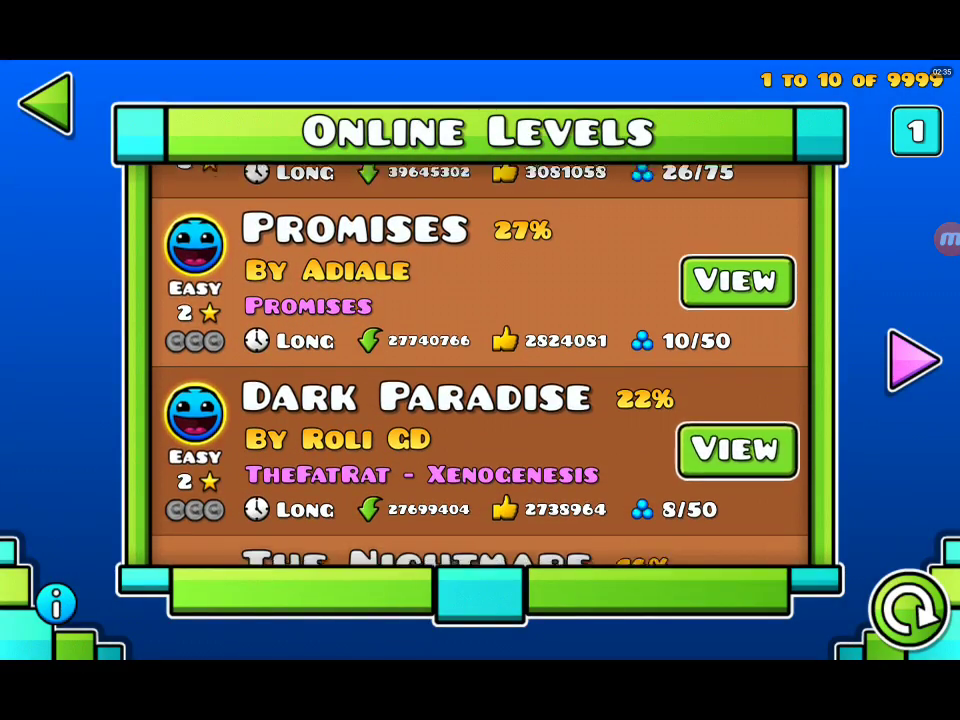
drag(480, 460, 480, 280)
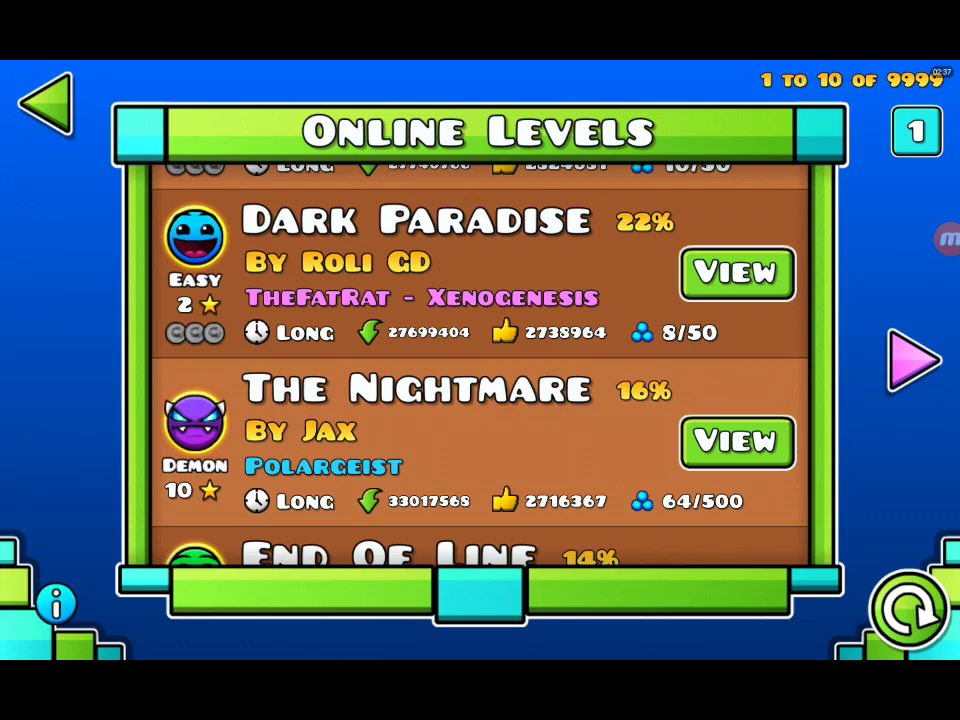
click(737, 441)
click(47, 100)
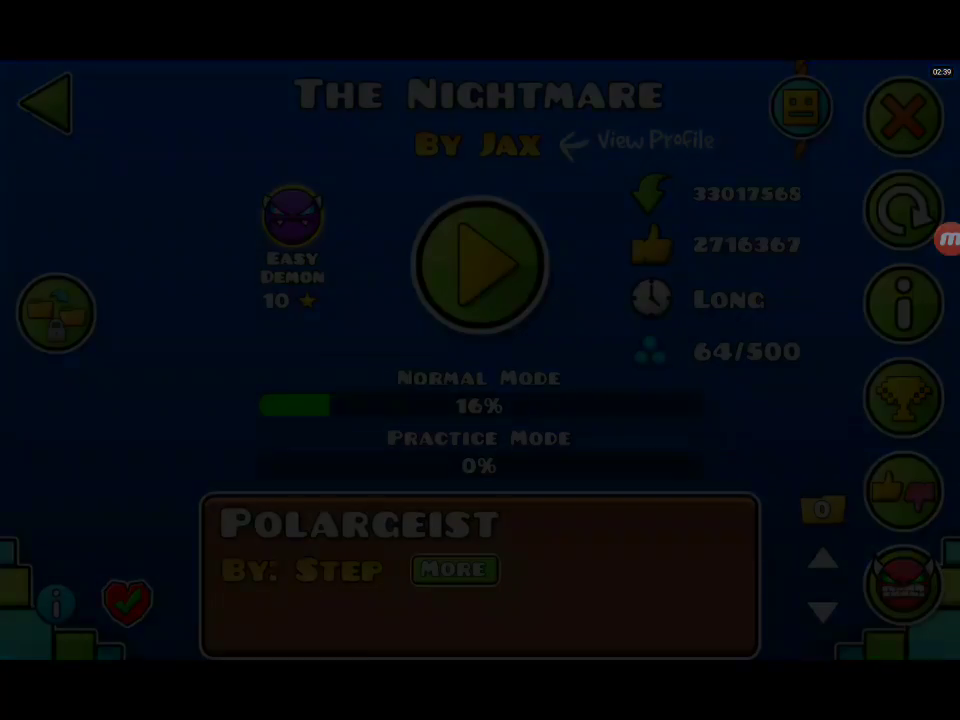
drag(480, 250, 480, 410)
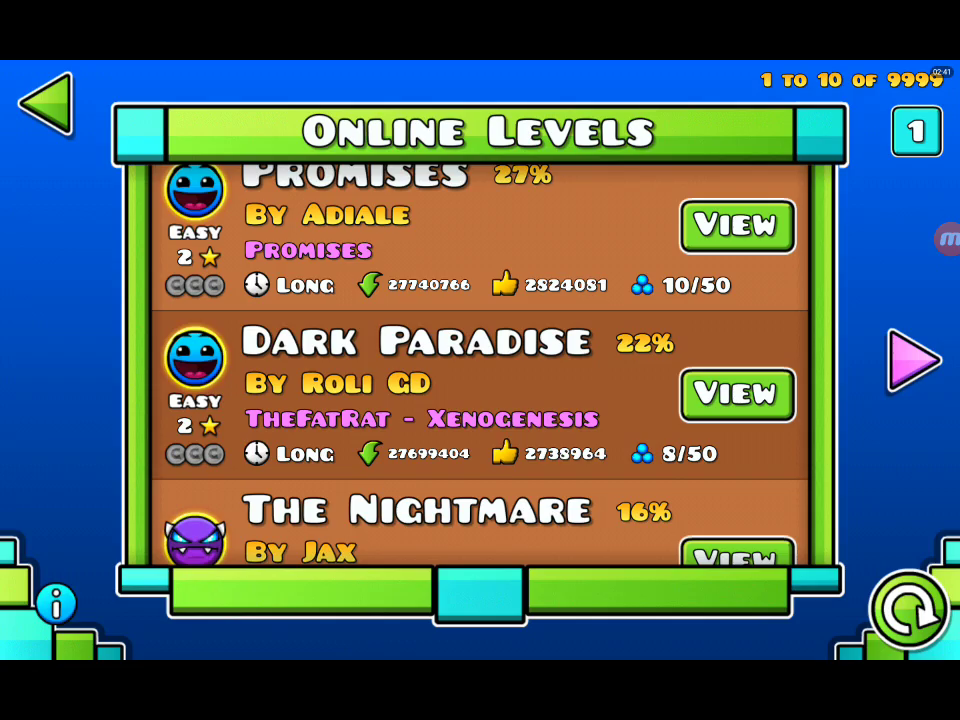
click(737, 393)
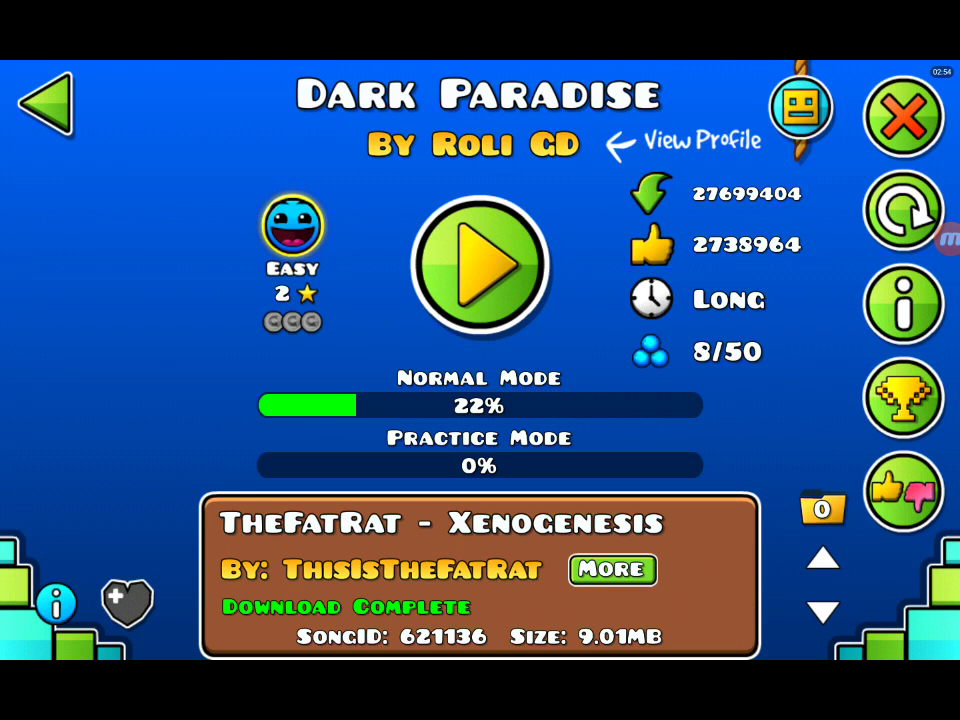
- Start Dark Paradise and jump the opening spikes and raised blocks in normal mode
click(480, 263)
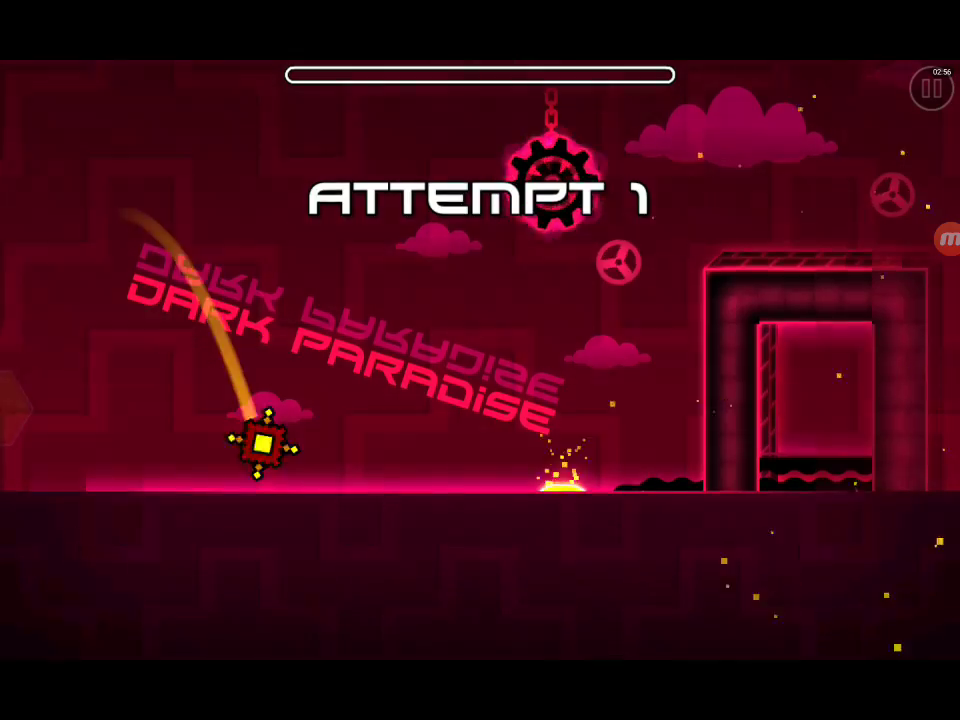
key(space)
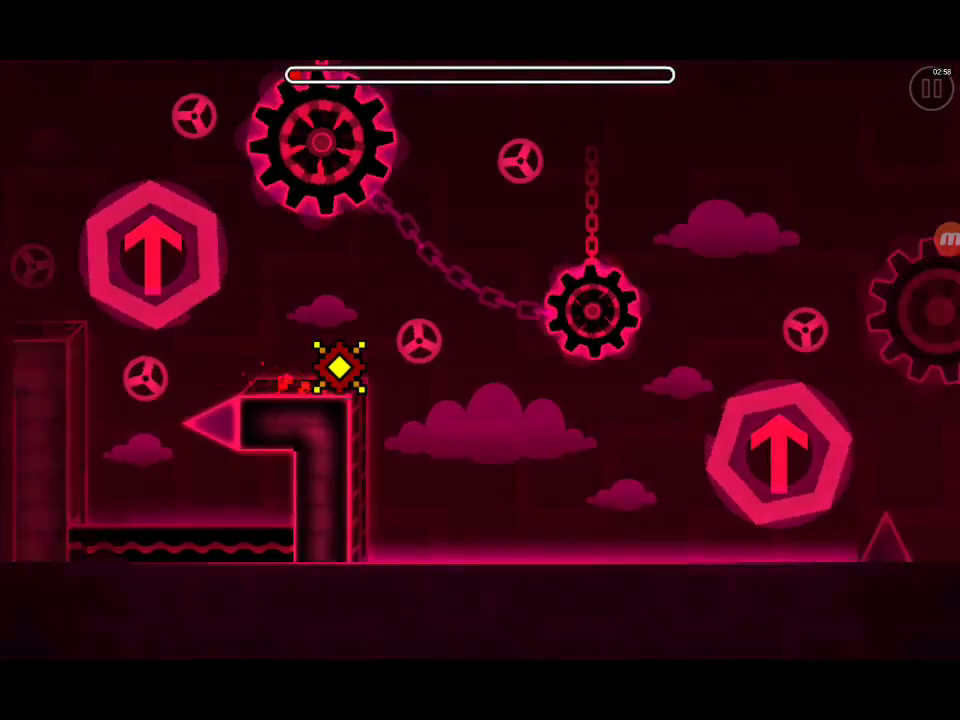
key(space)
key(space)
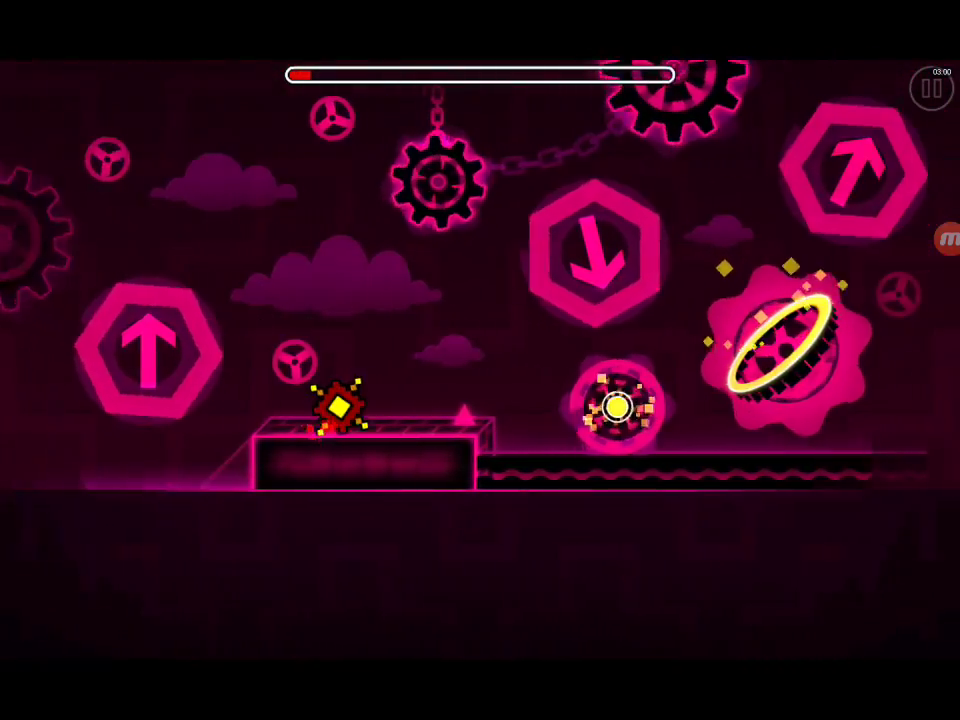
key(space)
key(space)
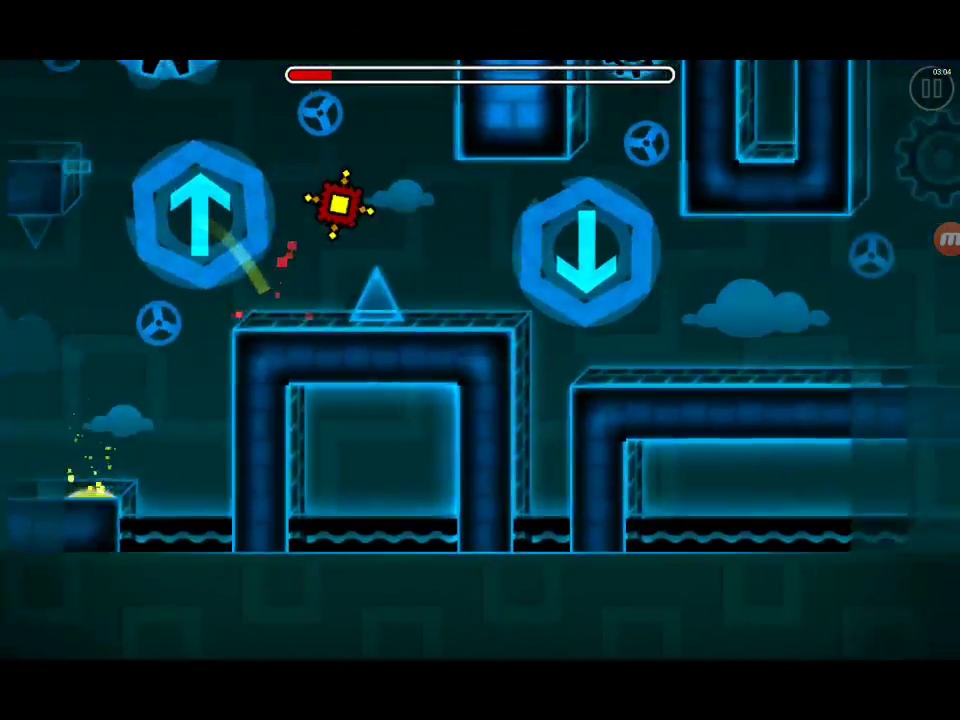
key(space)
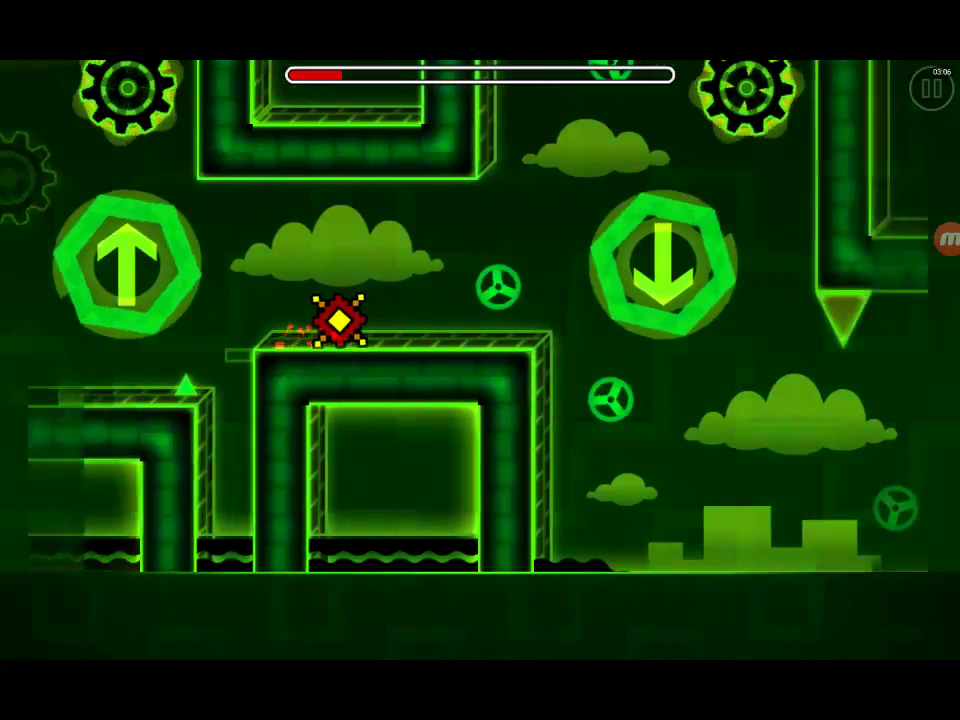
key(space)
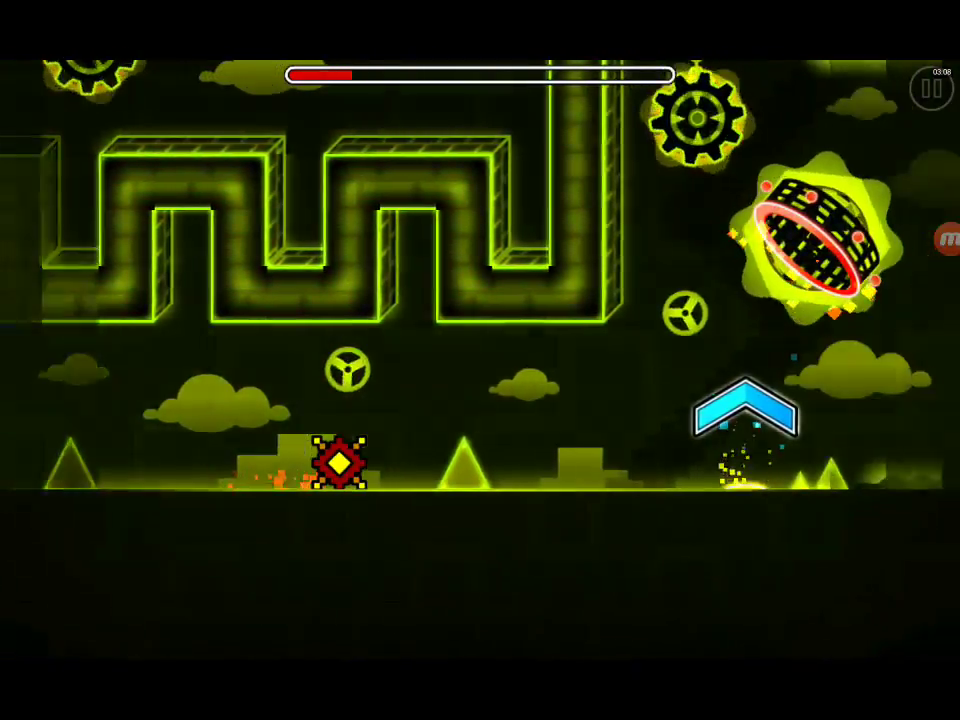
key(space)
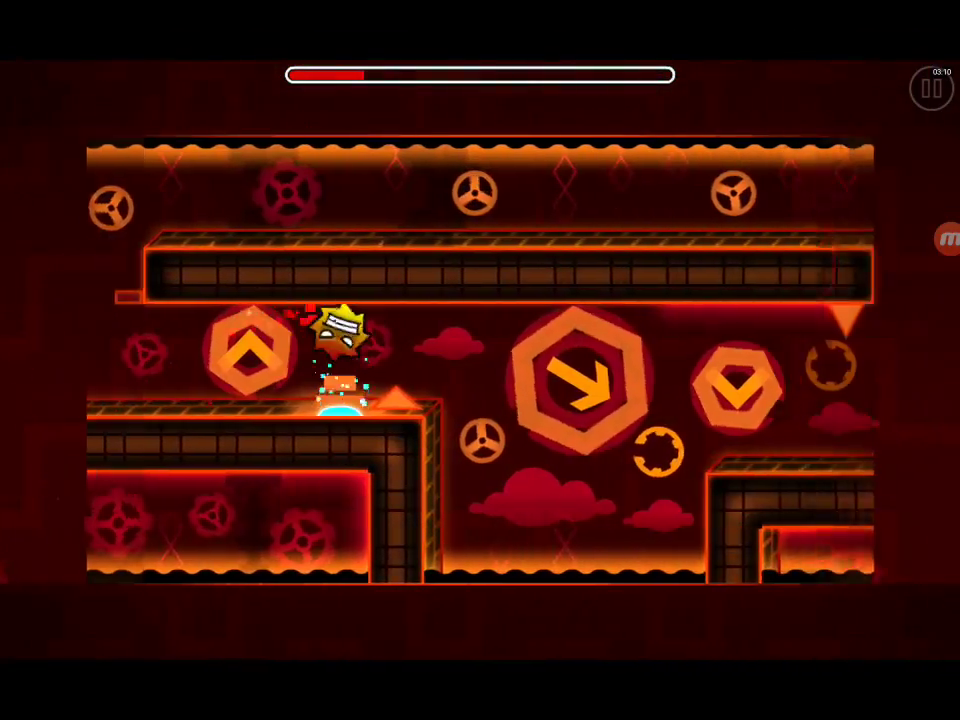
- Get through the ball, cube and yellow-ring sections to a 25% best, then pause after crashing
key(space)
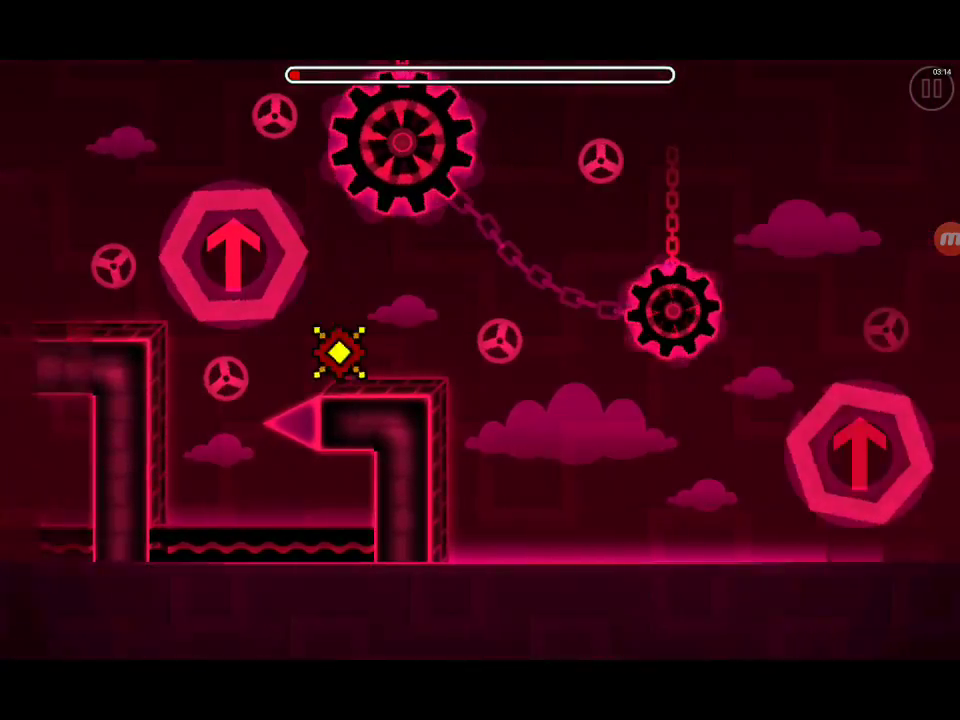
key(space)
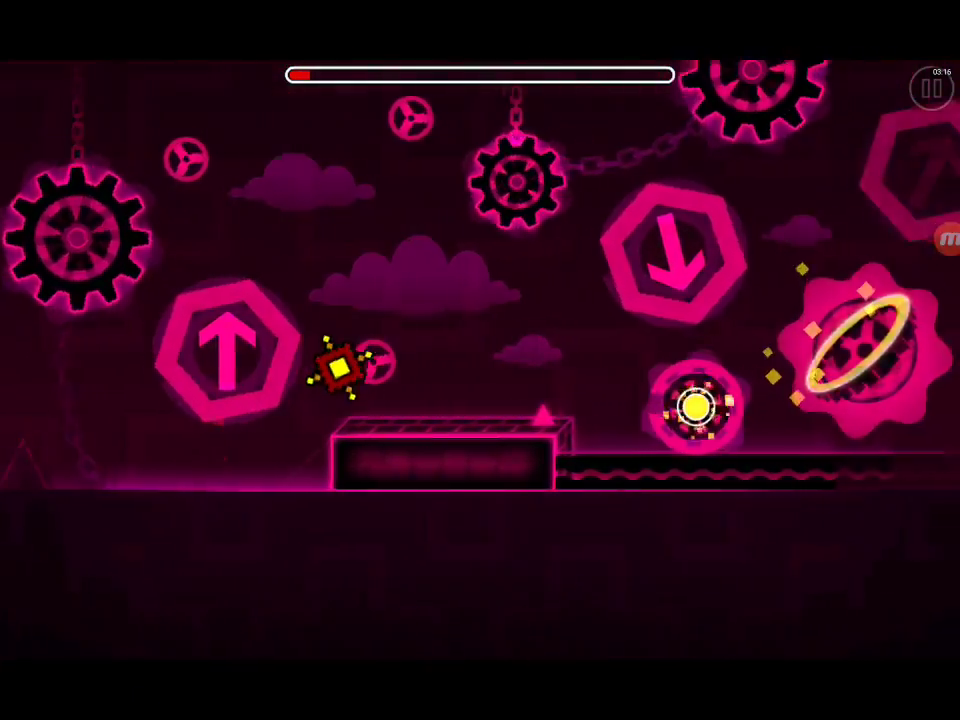
key(space)
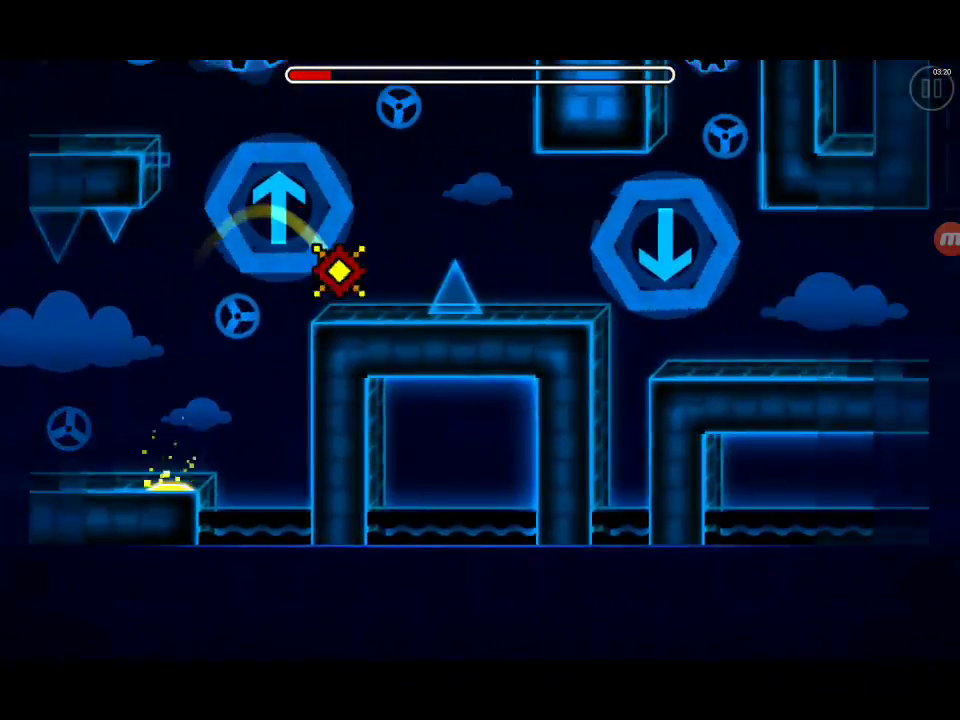
key(space)
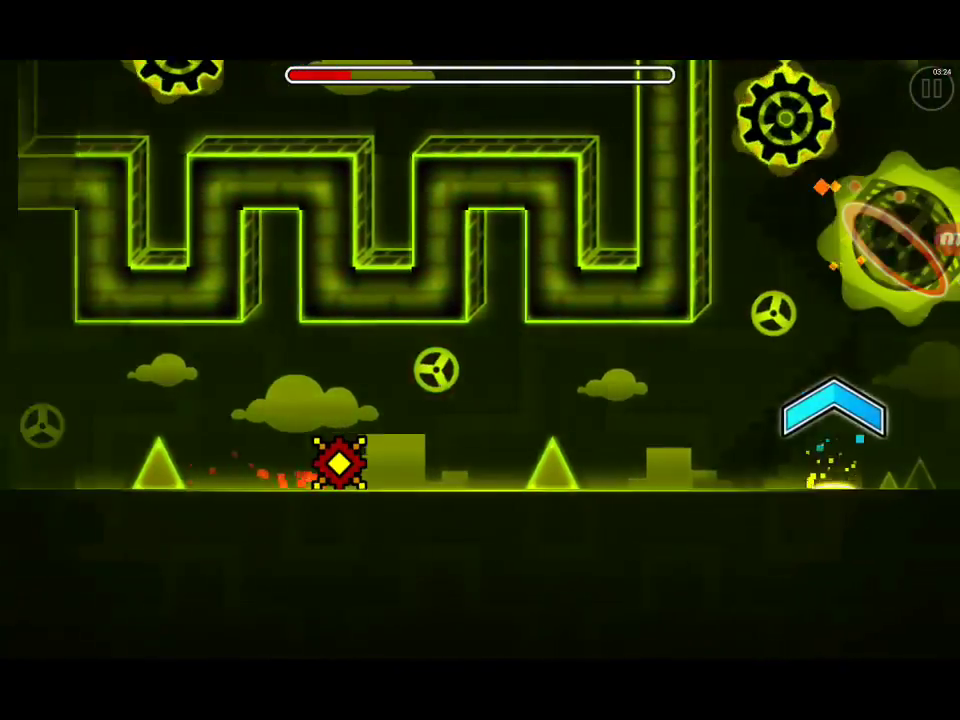
key(space)
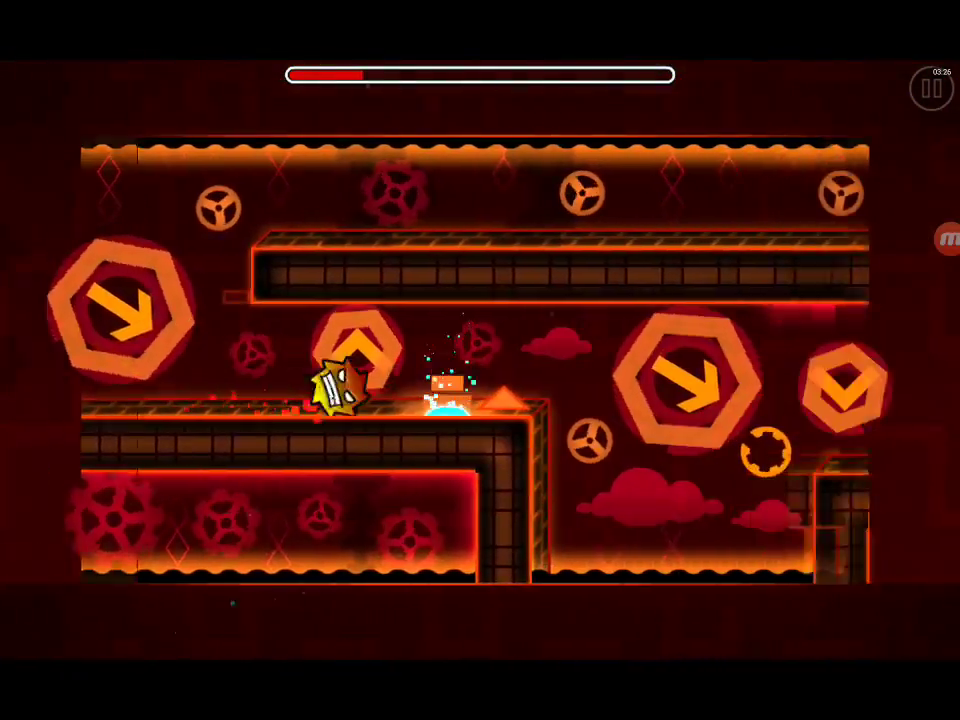
key(space)
key(space)
key(space)
key(space)
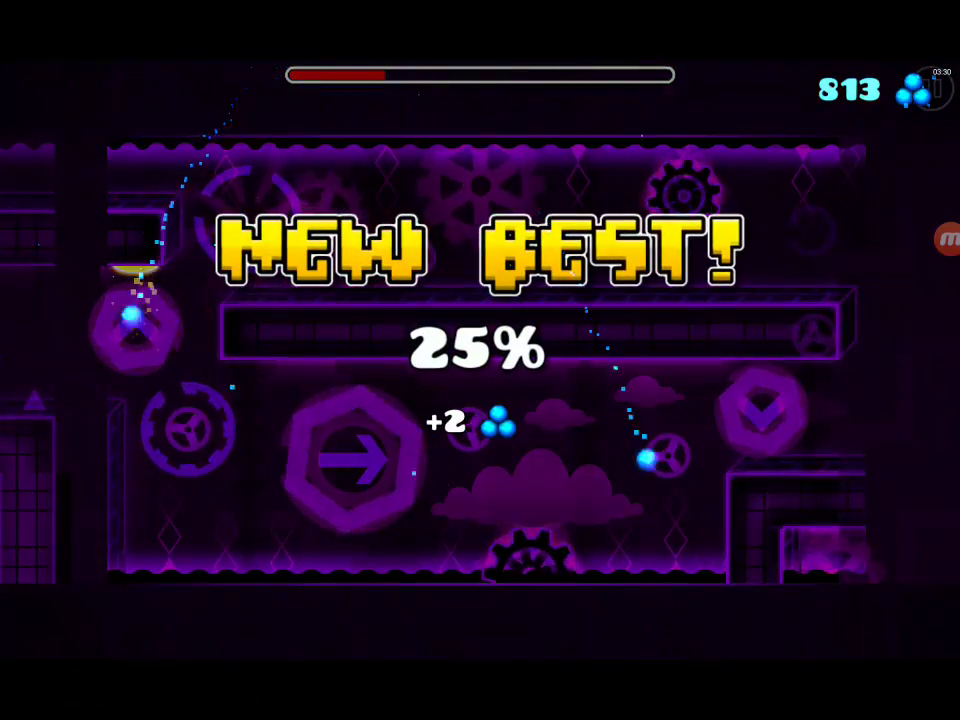
key(Escape)
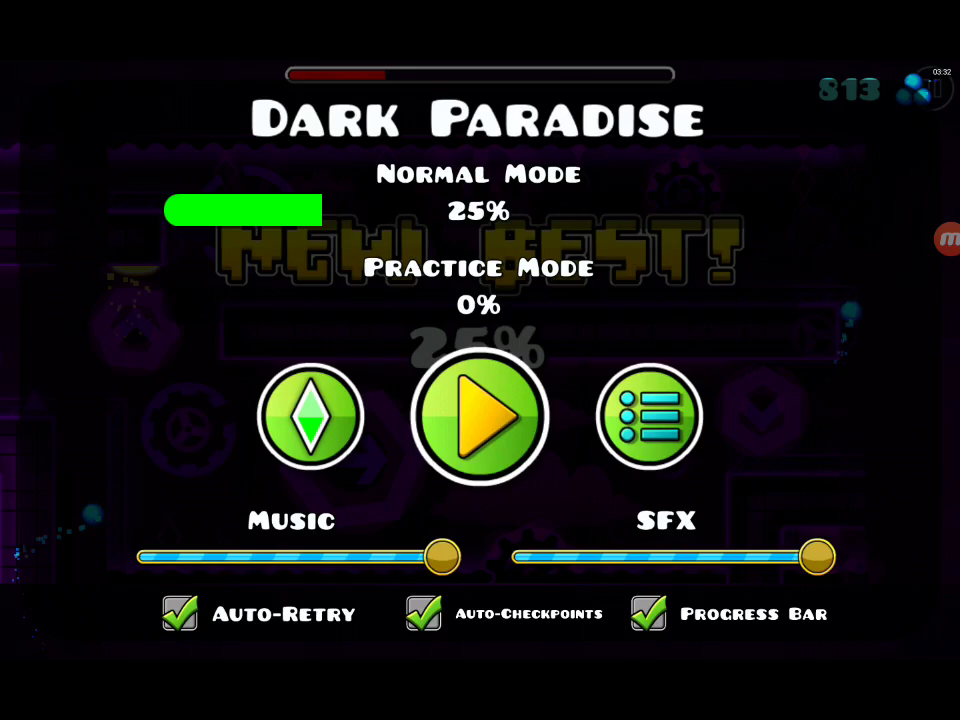
- Leave Dark Paradise for the Online Levels list and open The Nightmare by Jax
key(Escape)
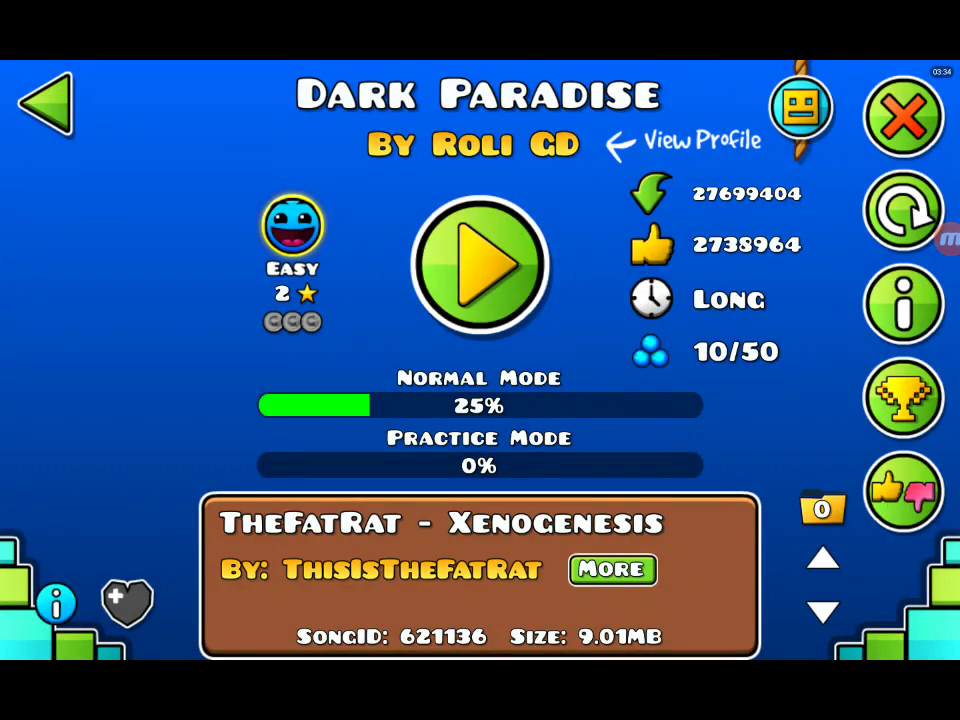
key(Escape)
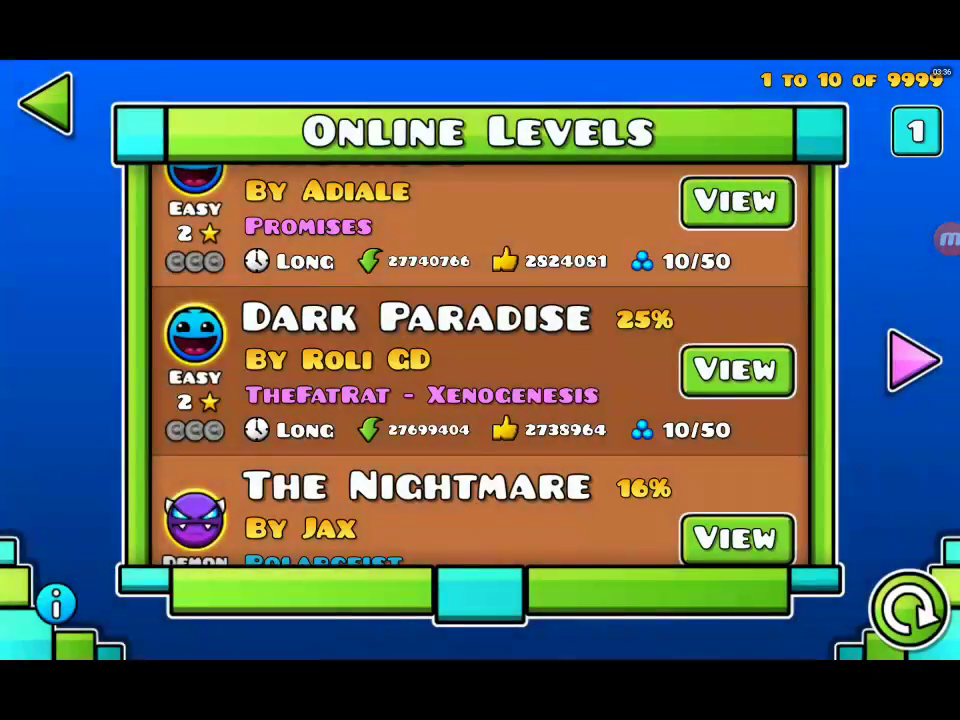
scroll(480, 360, down, 2)
click(737, 415)
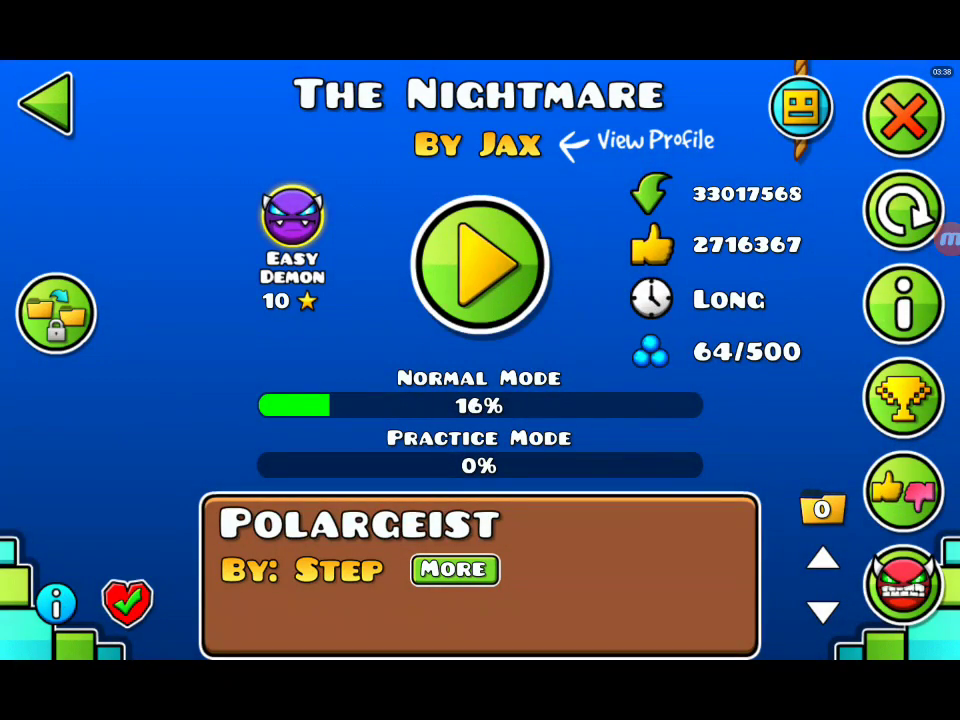